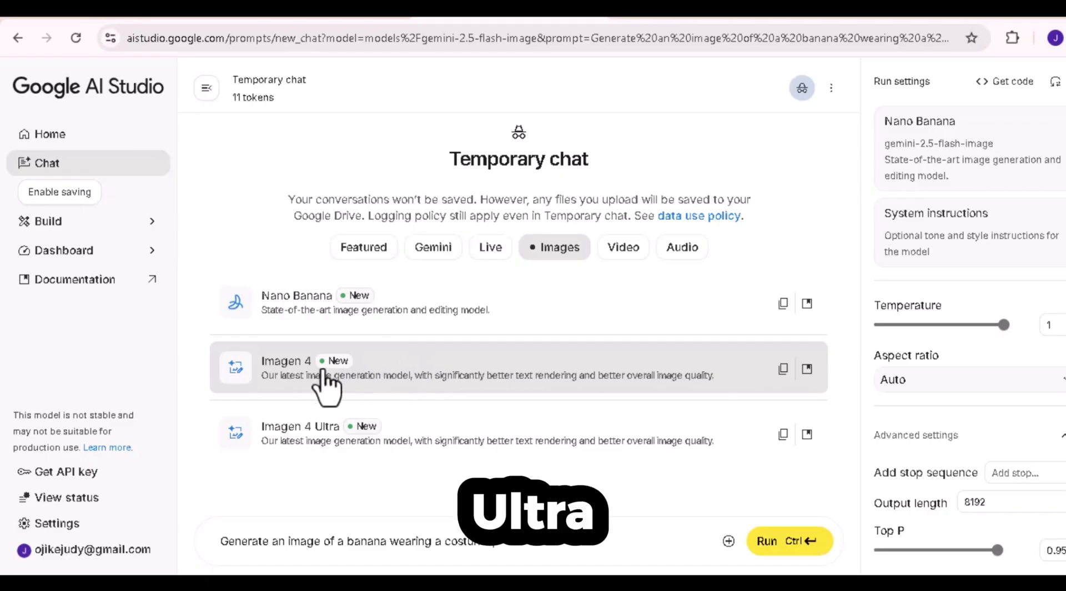
Switch the chat to the Imagen 4 model and set two results with a 16:9 aspect ratio.
{"action": "left_click", "coordinate": [247, 383]}
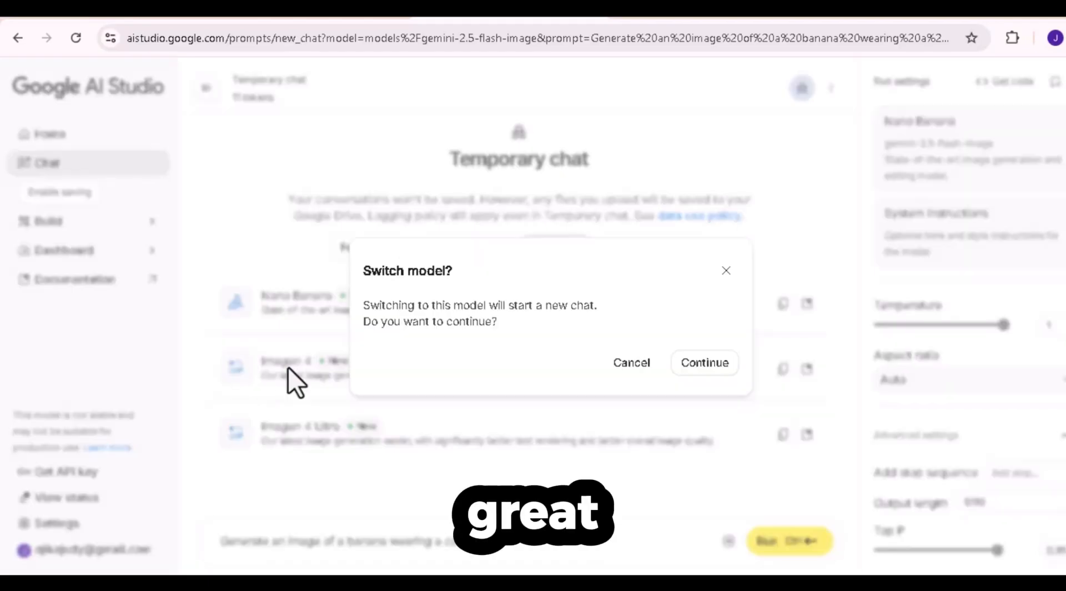
{"action": "left_click", "coordinate": [691, 364]}
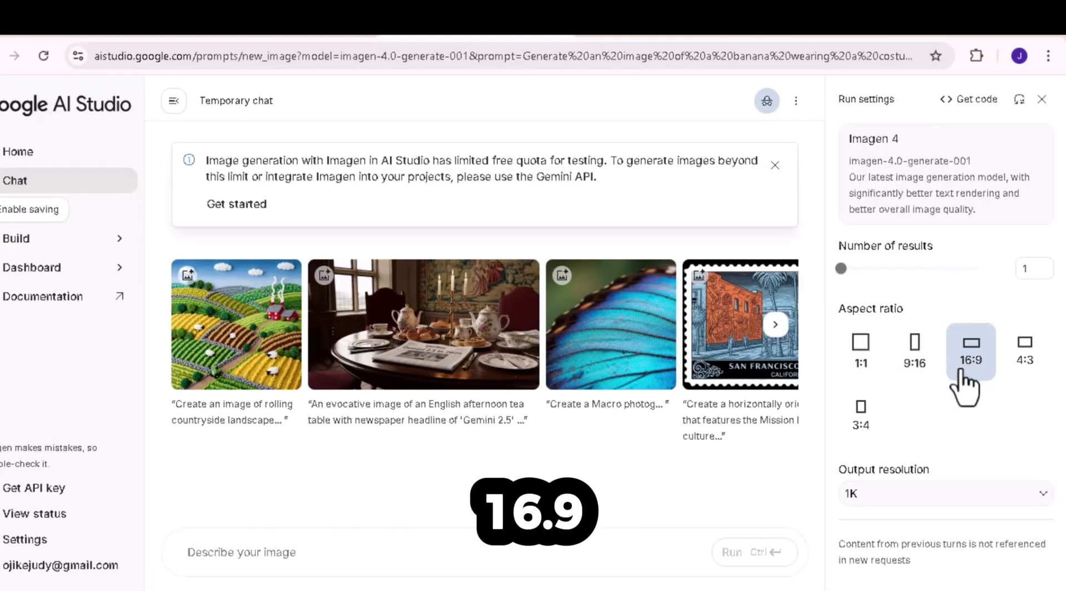
{"action": "left_click", "coordinate": [1024, 389]}
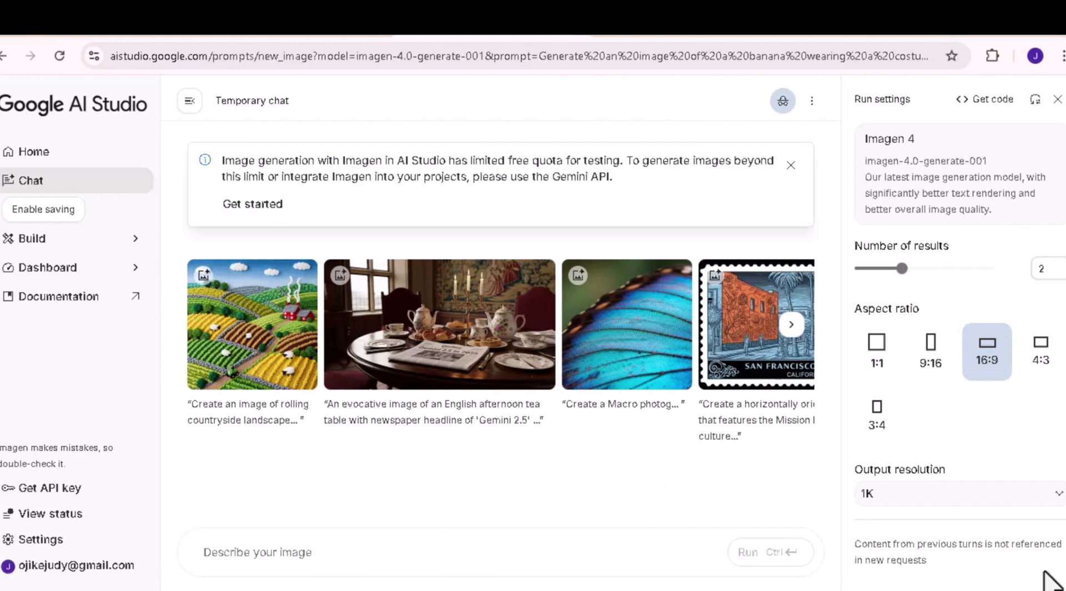
Run the prompt "Generate an image of a young, beautiful Nigerian girl in her 20s sitting down in a luxury restaurant, having a drink.".
{"action": "type", "text": "Generate an image of a young, beautiful Nigerian girl in her 20s sitting down in a restaurant, having a drink."}
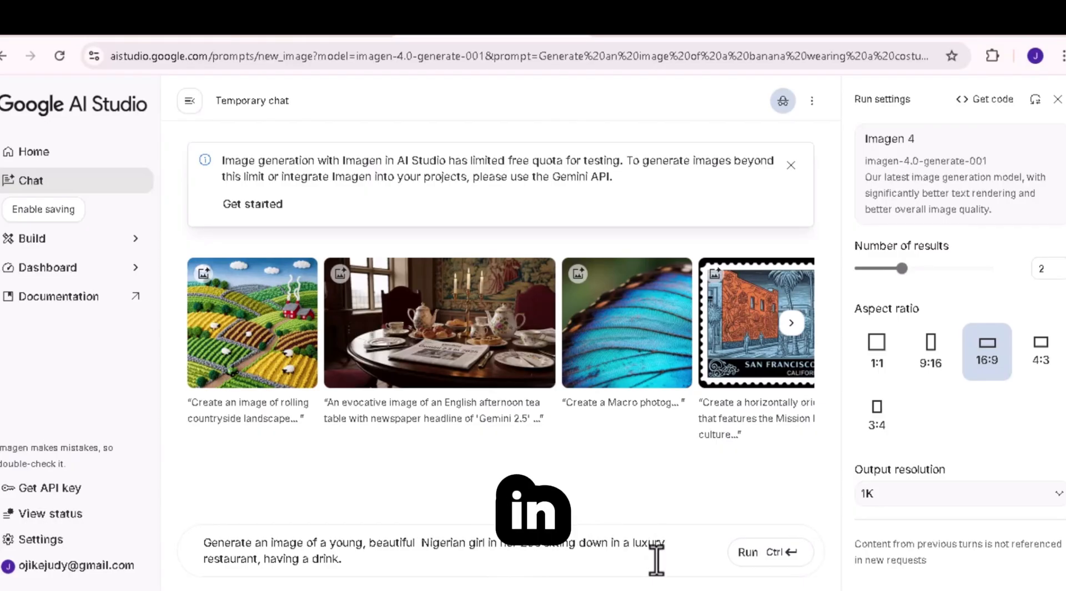
{"action": "key", "text": "ctrl+a"}
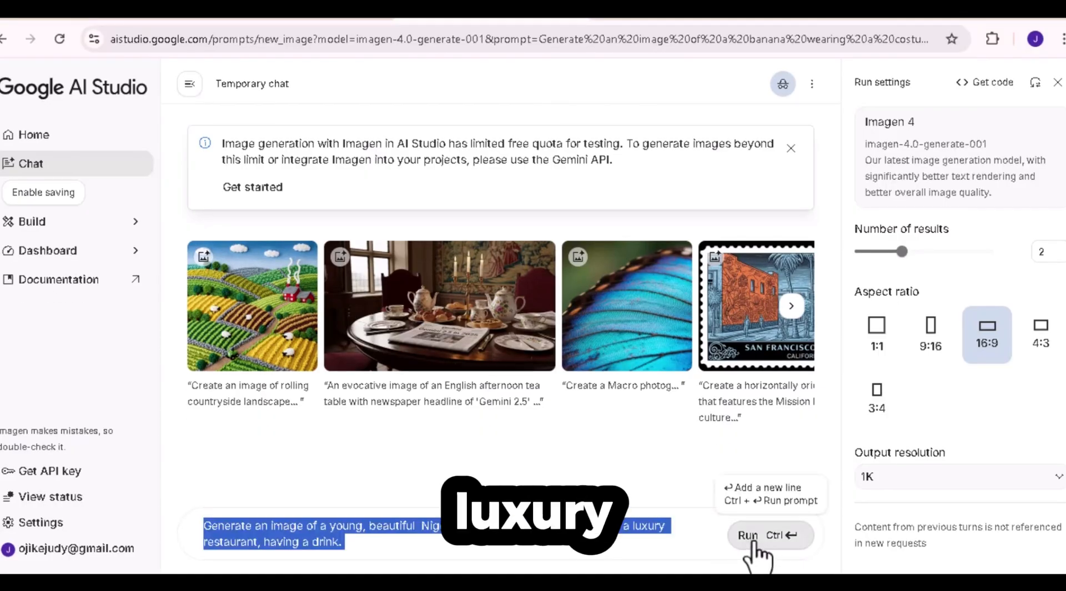
{"action": "left_click", "coordinate": [749, 536]}
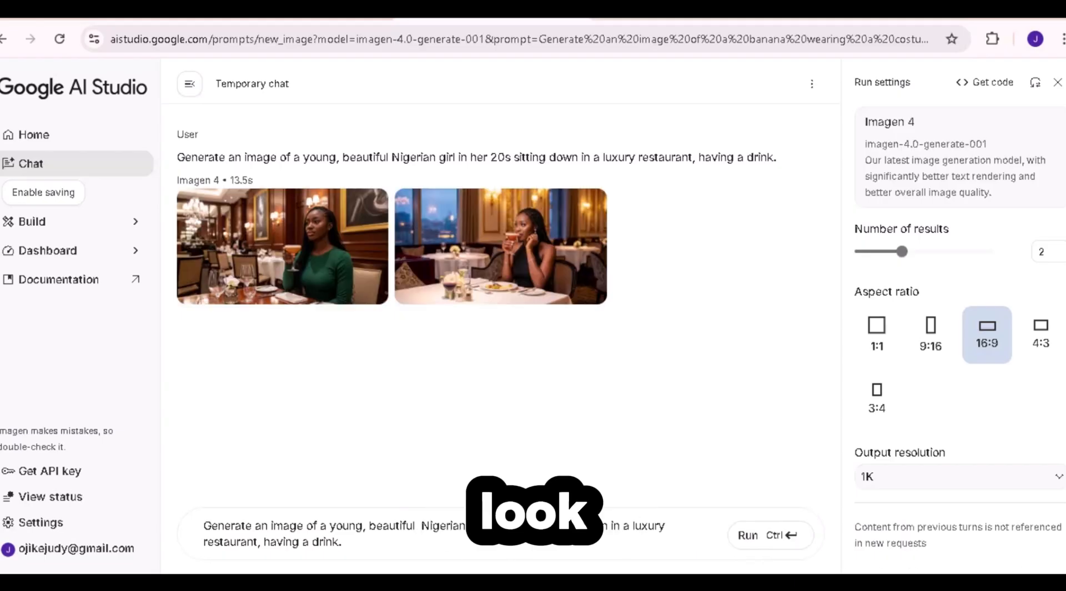
View the generated restaurant images enlarged and download the second one, with the woman in the black dress.
{"action": "left_click", "coordinate": [297, 291]}
{"action": "left_click", "coordinate": [938, 298]}
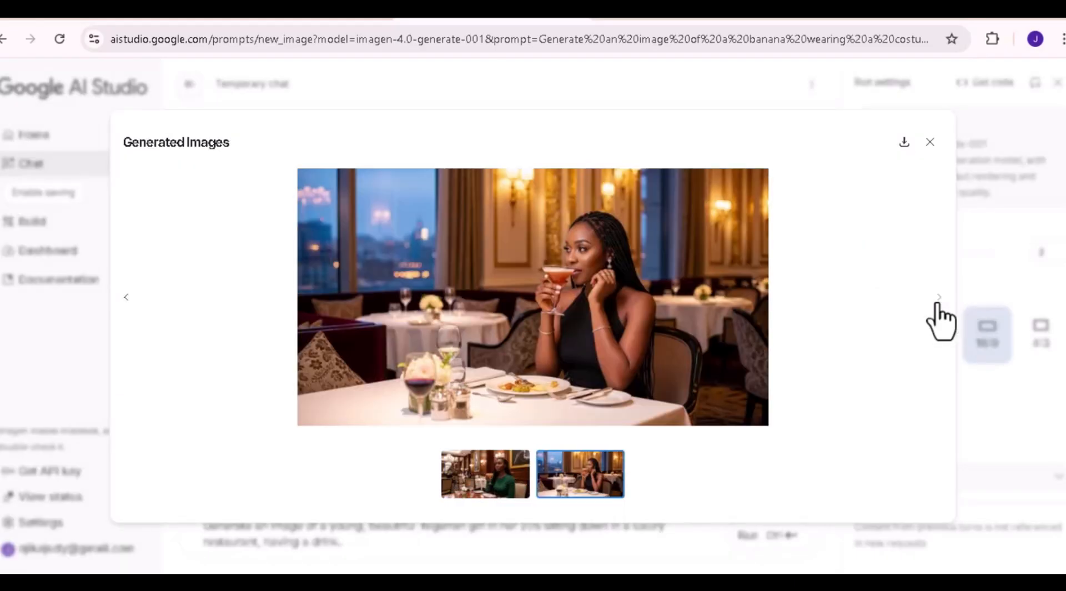
{"action": "left_click", "coordinate": [904, 142]}
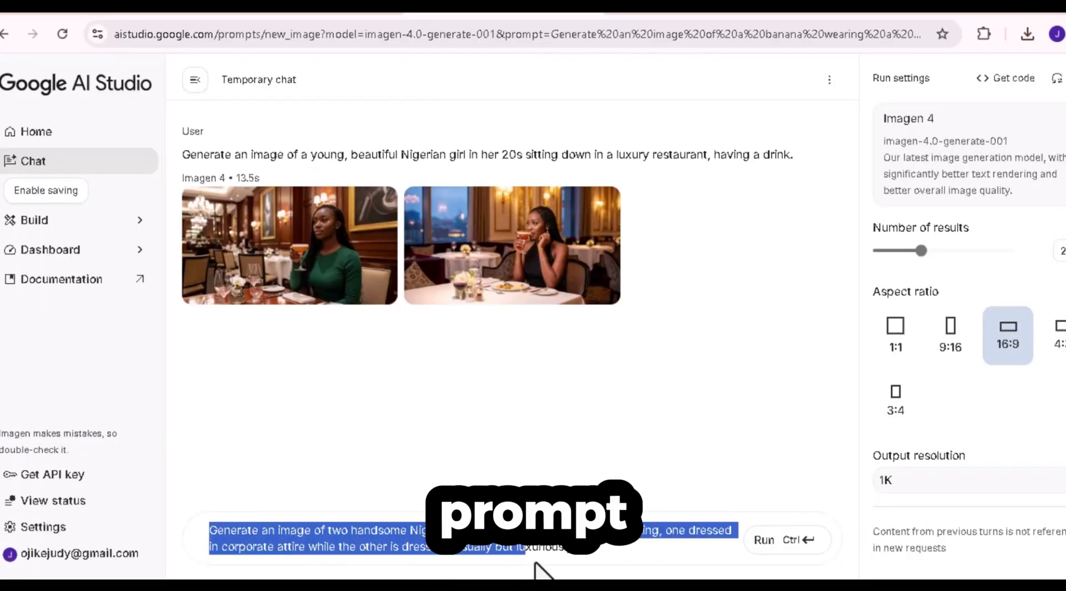
Run a prompt for two handsome Nigerian men relaxing in a bar, one in corporate attire, the other dressed casually but luxuriously.
{"action": "left_click_drag", "start_coordinate": [535, 569], "coordinate": [583, 566]}
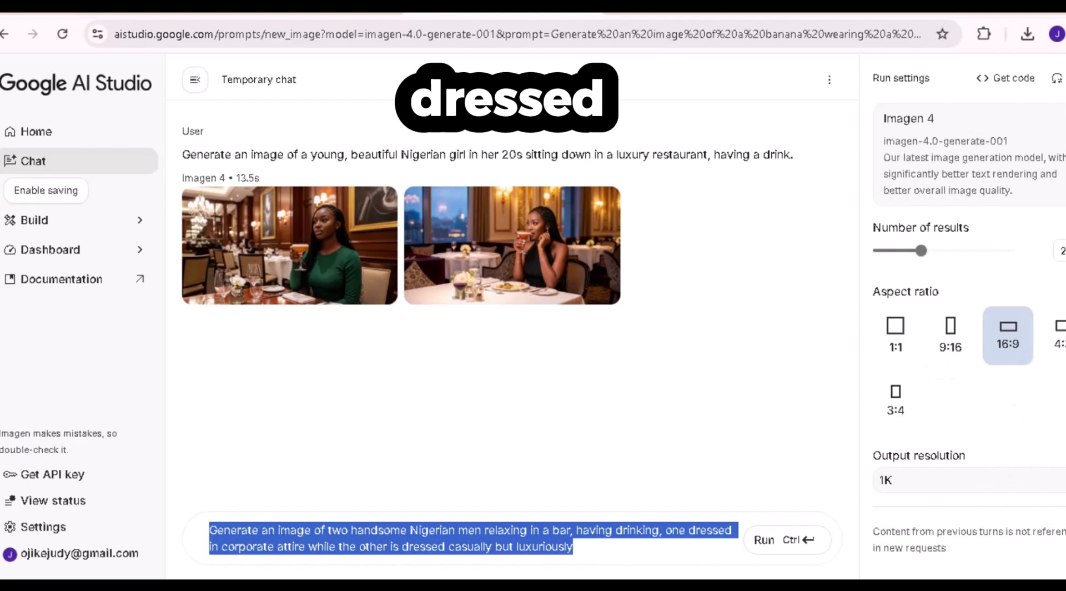
{"action": "left_click", "coordinate": [765, 547]}
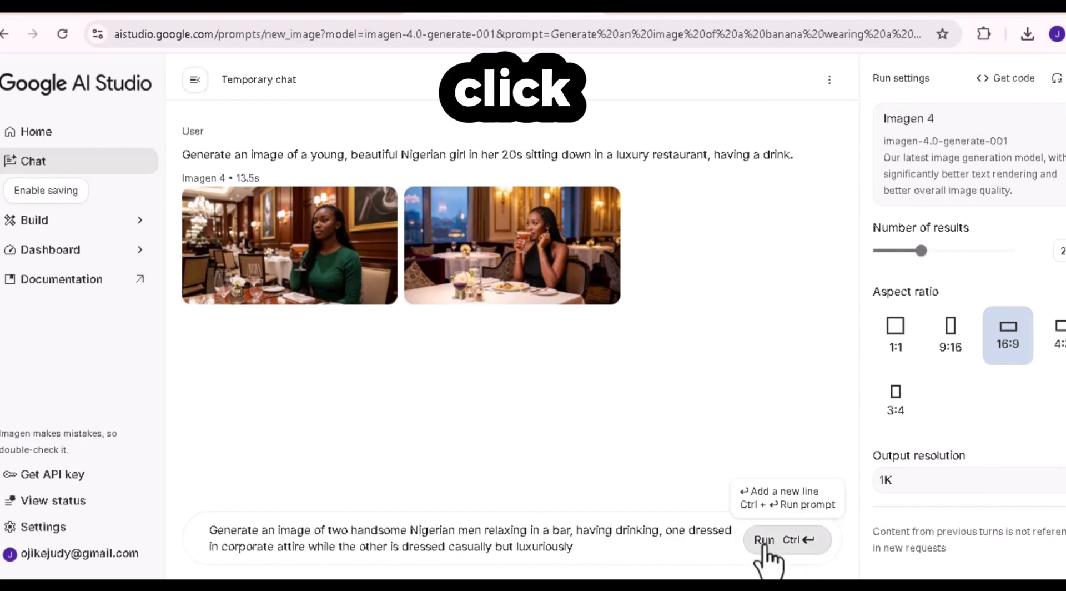
{"action": "left_click", "coordinate": [764, 547]}
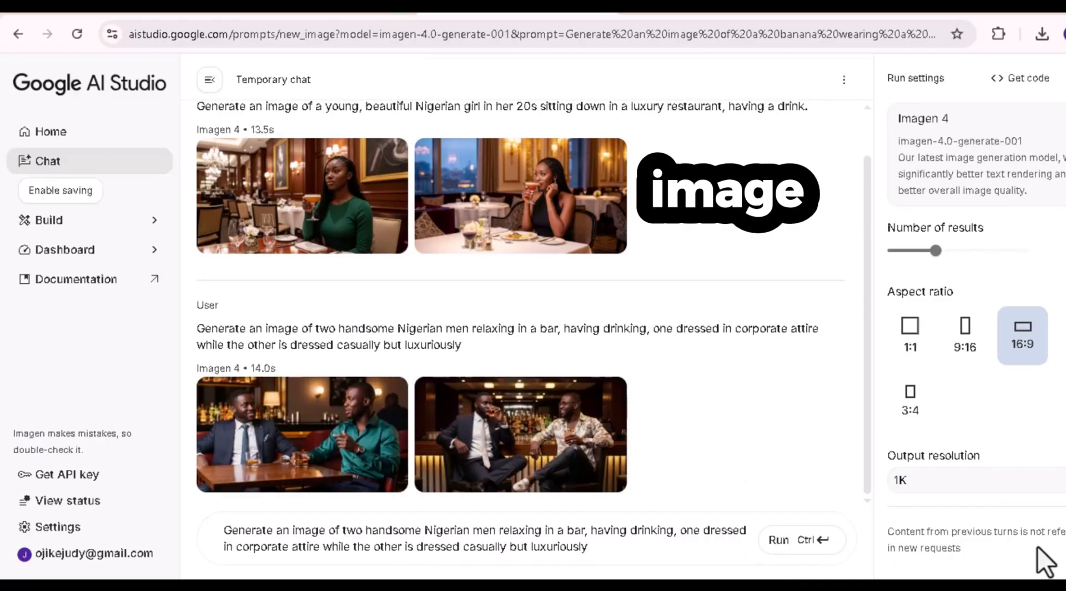
View the generated bar images enlarged and download the second one, with the man in the patterned shirt.
{"action": "mouse_move", "coordinate": [331, 454]}
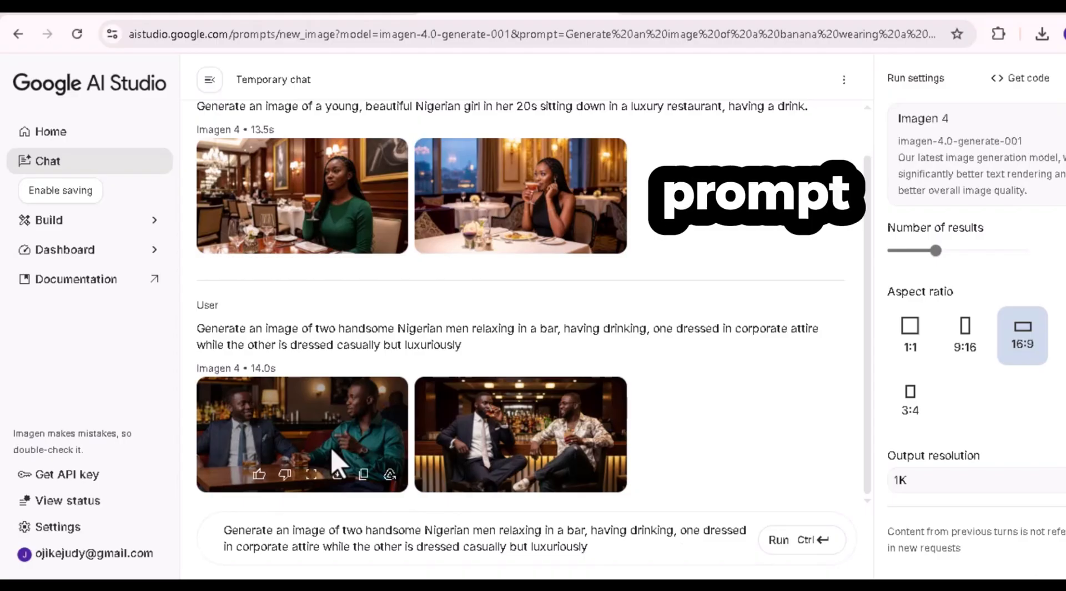
{"action": "double_click", "coordinate": [332, 449]}
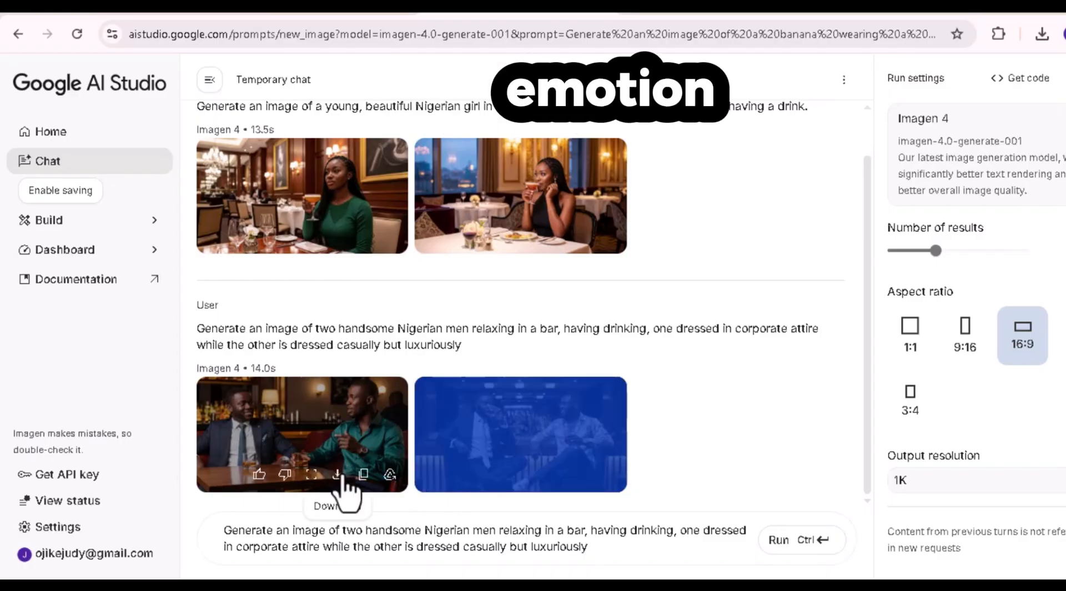
{"action": "left_click", "coordinate": [311, 476]}
{"action": "left_click", "coordinate": [607, 478]}
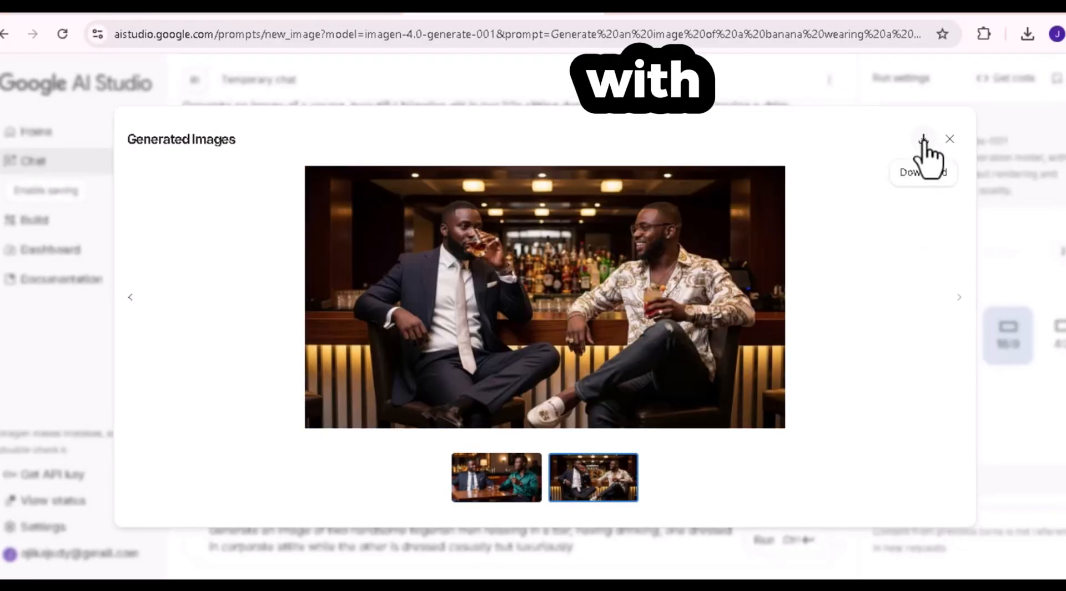
{"action": "left_click", "coordinate": [924, 140]}
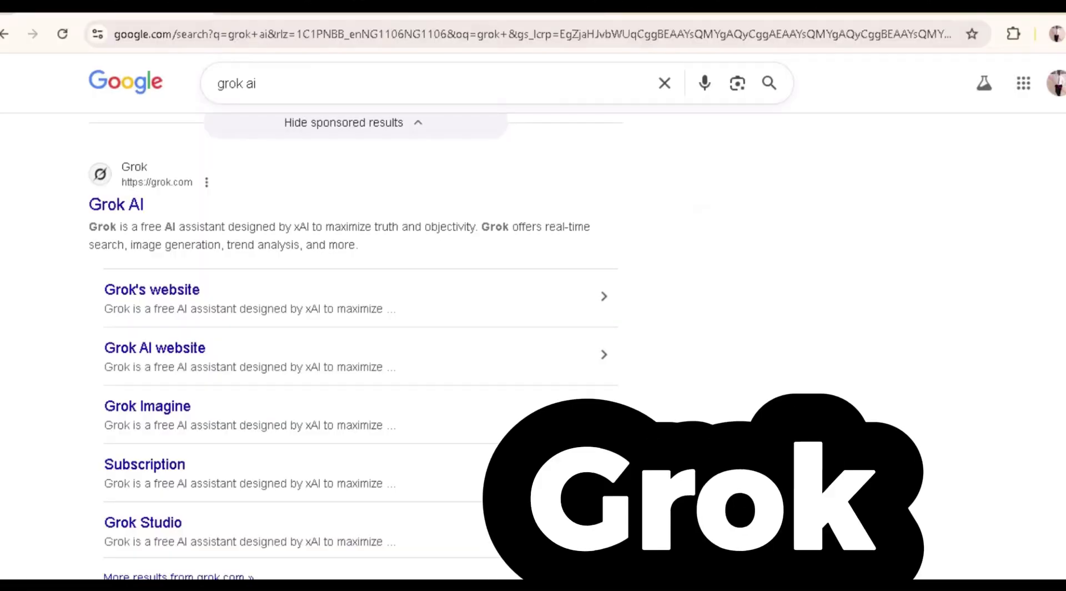
Go to Grok AI from the Google results and upload the file Generated image 2 to Imagine.
{"action": "left_click", "coordinate": [108, 209]}
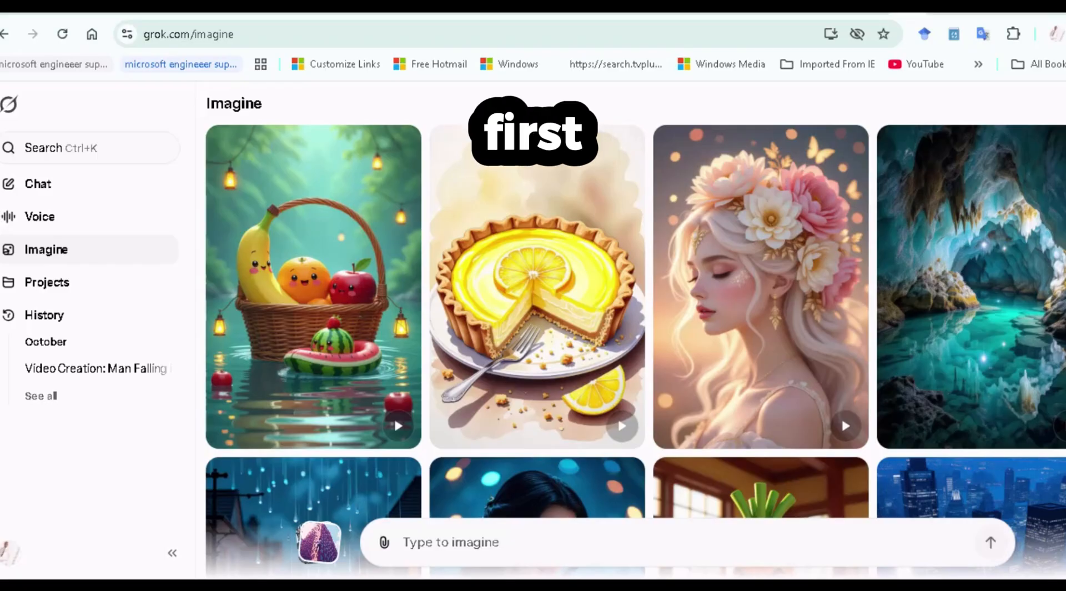
{"action": "scroll", "coordinate": [971, 416], "scroll_direction": "down", "scroll_amount": 2}
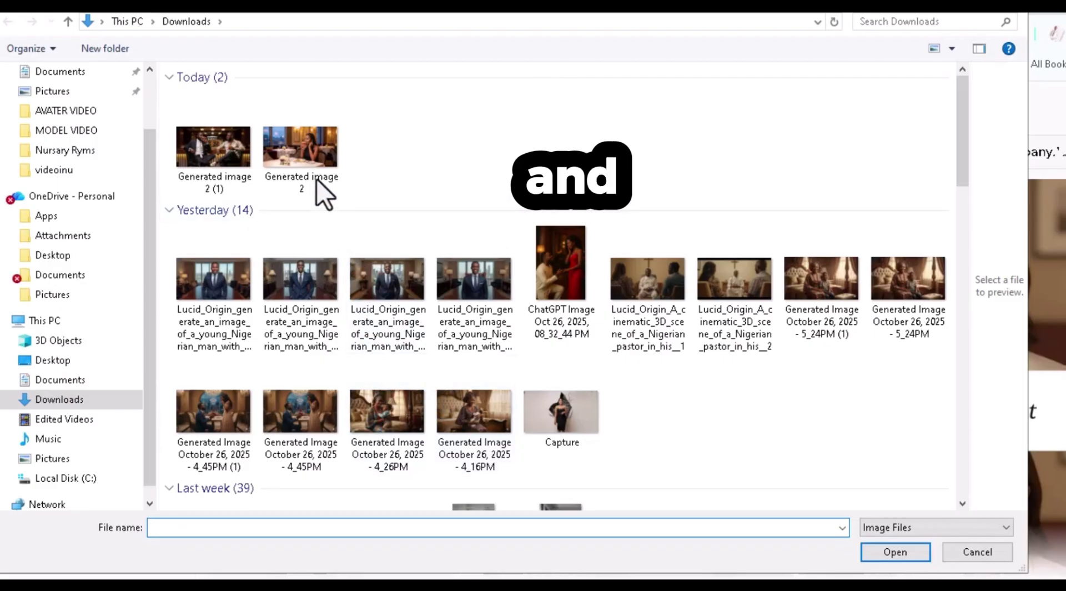
{"action": "left_click", "coordinate": [319, 183]}
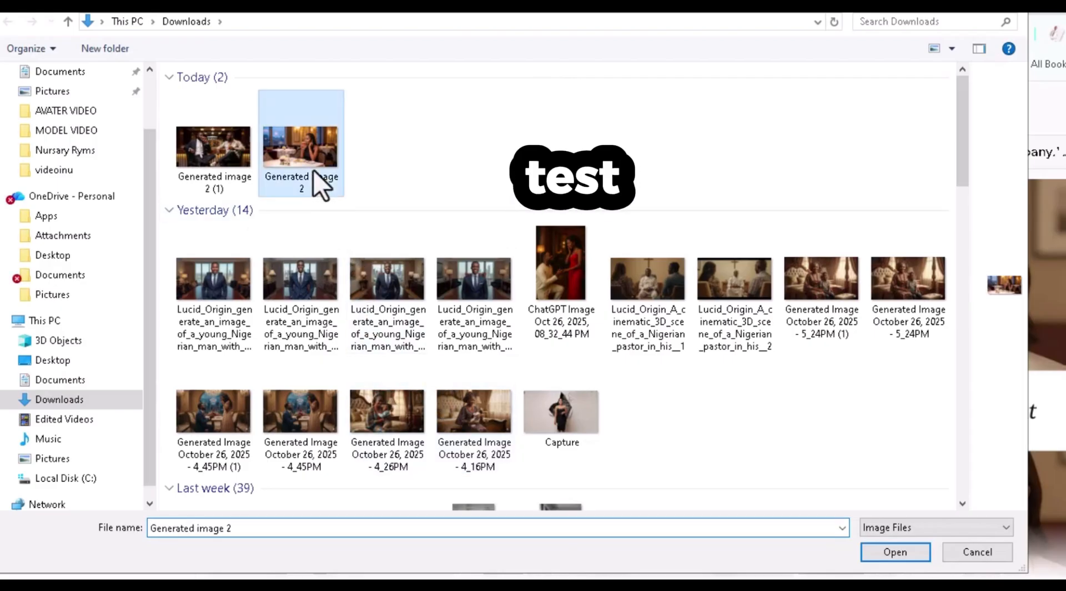
{"action": "left_click", "coordinate": [883, 556]}
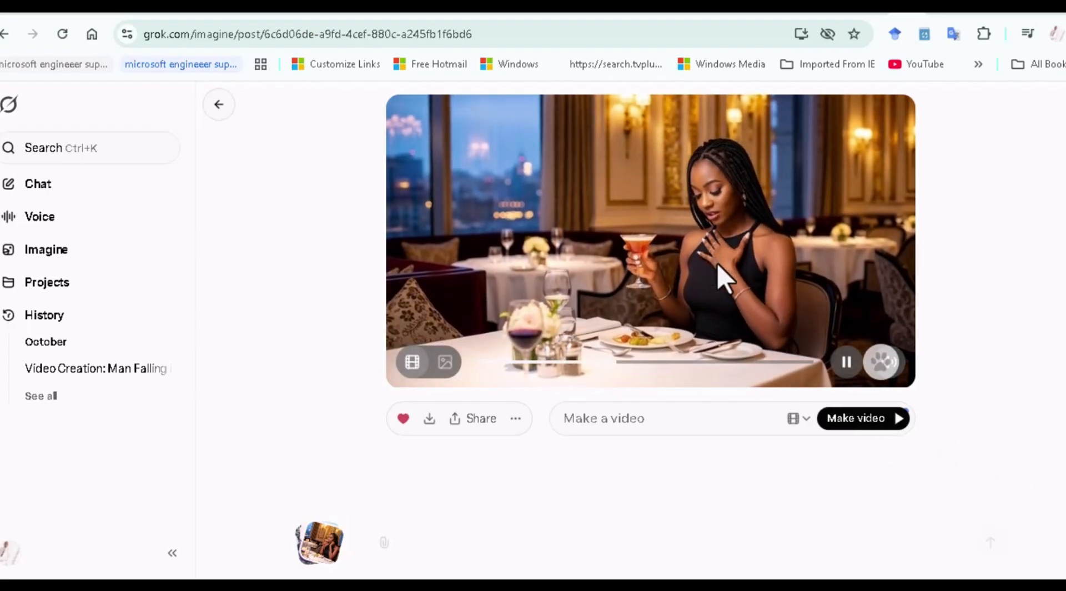
Generate a restaurant video from a lip-synced dialogue prompt with a slow dolly-in from medium shot to close-up, and download it.
{"action": "left_click", "coordinate": [876, 417]}
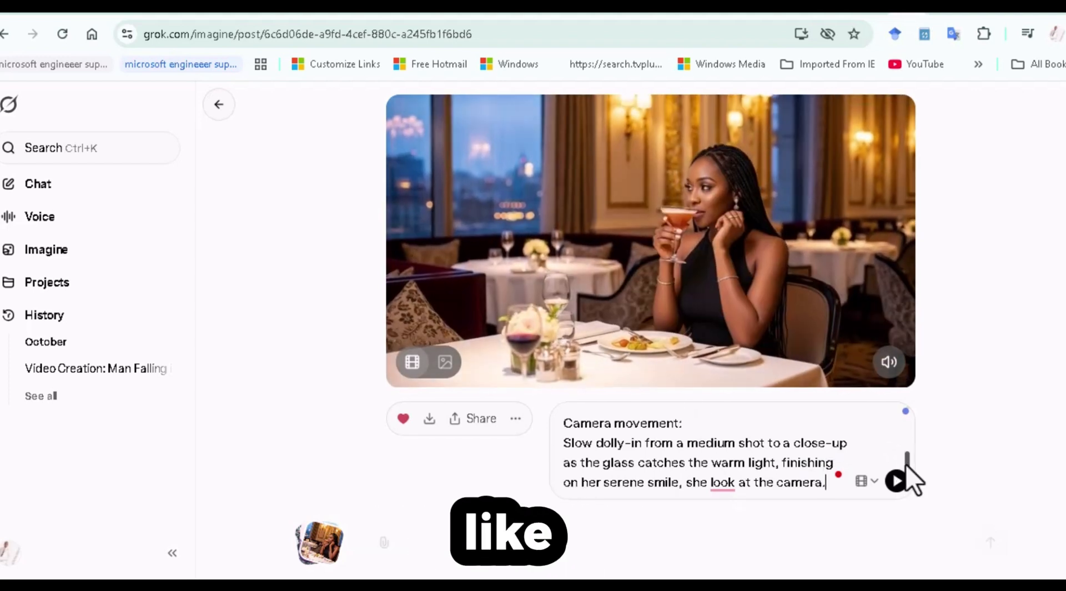
{"action": "mouse_move", "coordinate": [905, 464]}
{"action": "left_mouse_down"}
{"action": "mouse_move", "coordinate": [894, 419]}
{"action": "mouse_move", "coordinate": [904, 464]}
{"action": "left_mouse_up"}
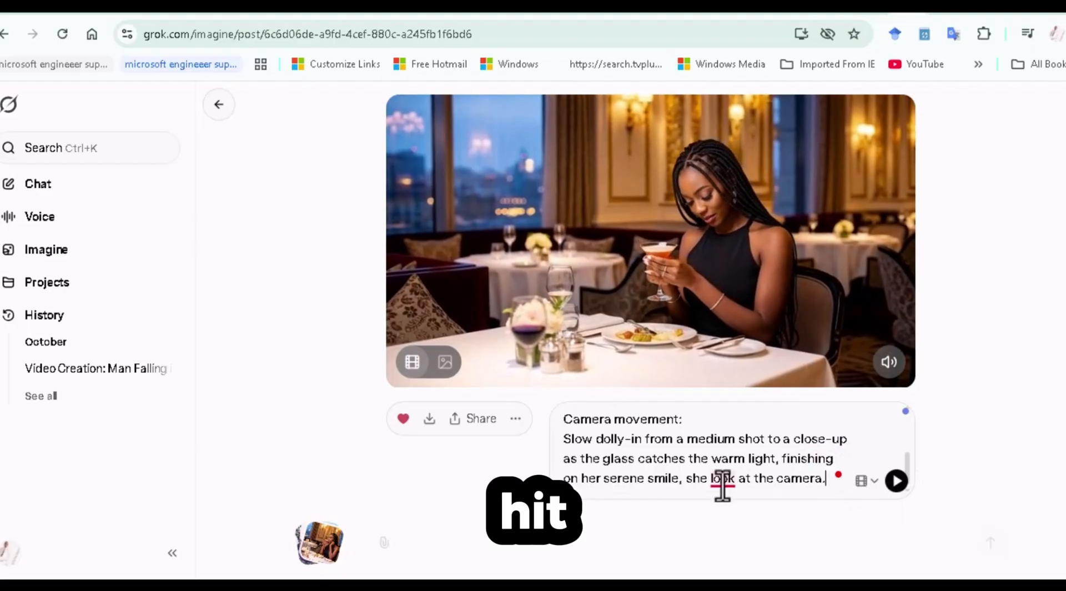
{"action": "left_click", "coordinate": [896, 481]}
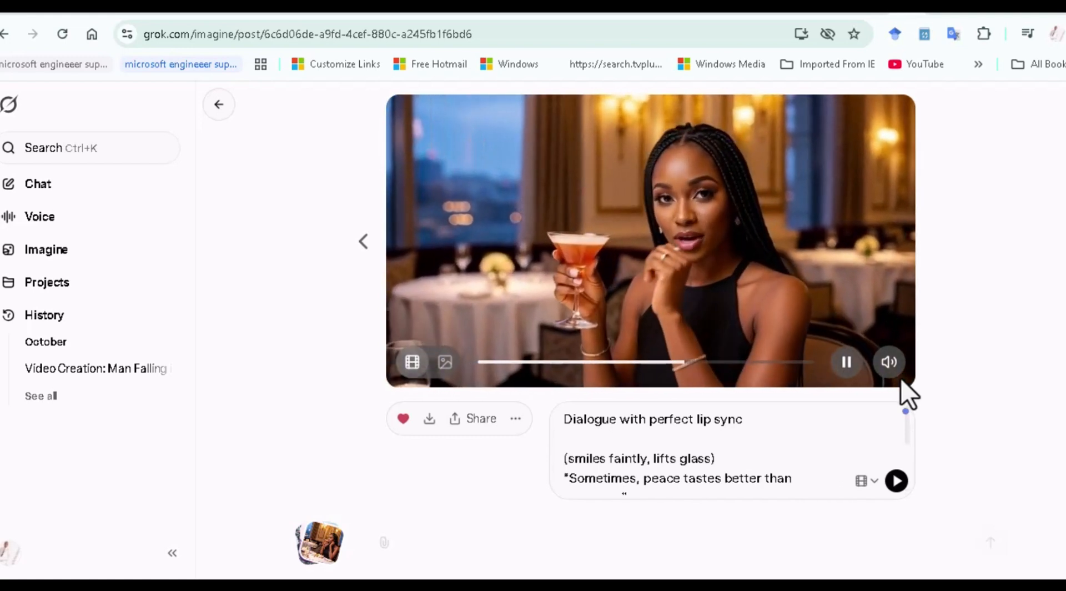
{"action": "left_click", "coordinate": [428, 423]}
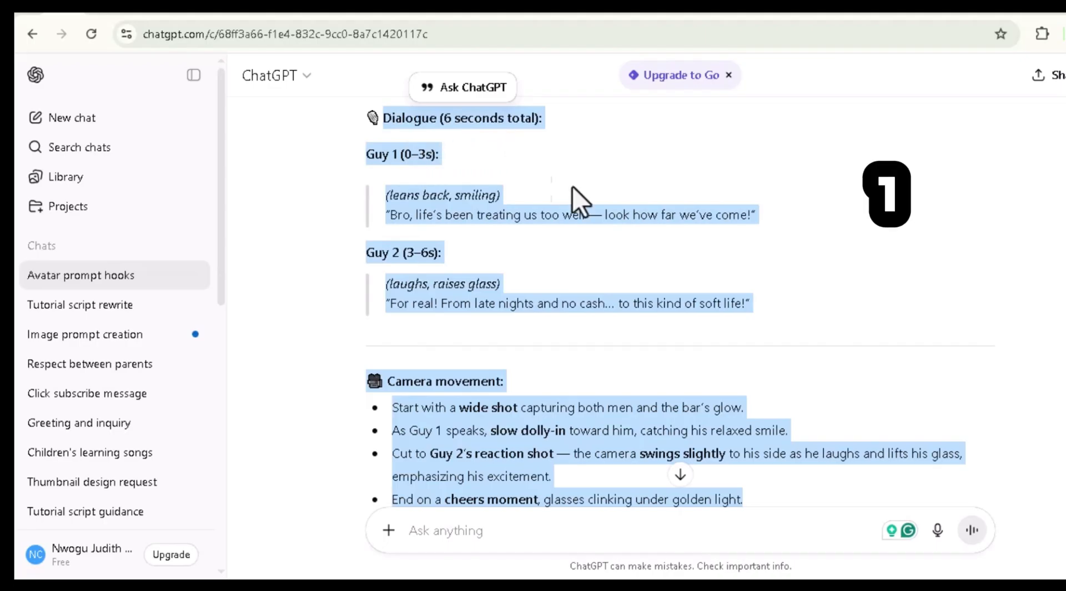
In ChatGPT, review and copy the six-second dialogue for Guy 1 and Guy 2 together with the camera movement instructions.
{"action": "scroll", "coordinate": [679, 305], "scroll_direction": "down", "scroll_amount": 3}
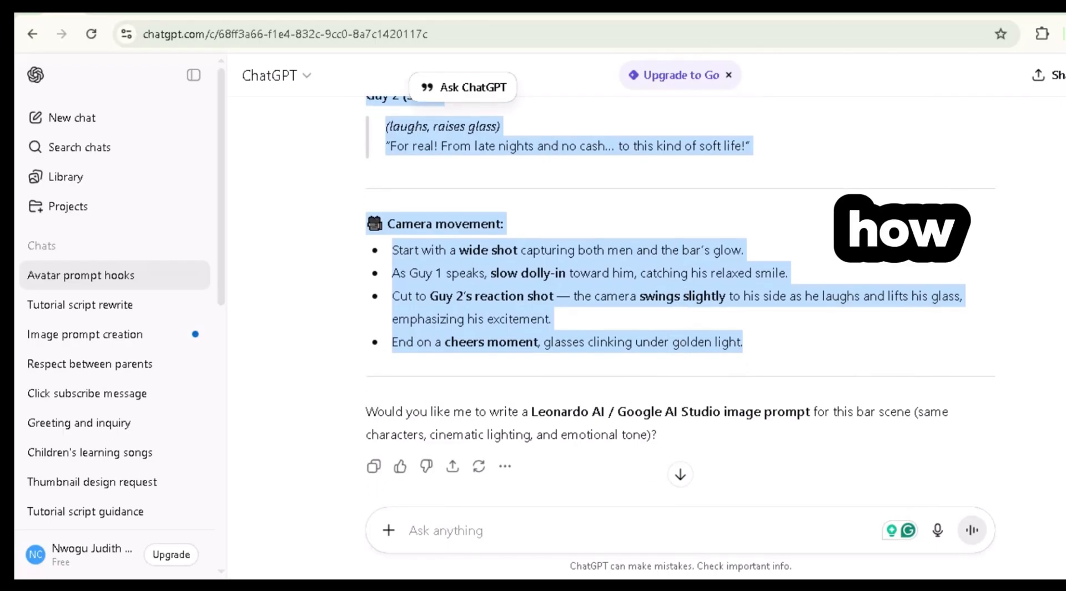
{"action": "scroll", "coordinate": [680, 304], "scroll_direction": "up", "scroll_amount": 3}
{"action": "scroll", "coordinate": [679, 305], "scroll_direction": "up", "scroll_amount": 1}
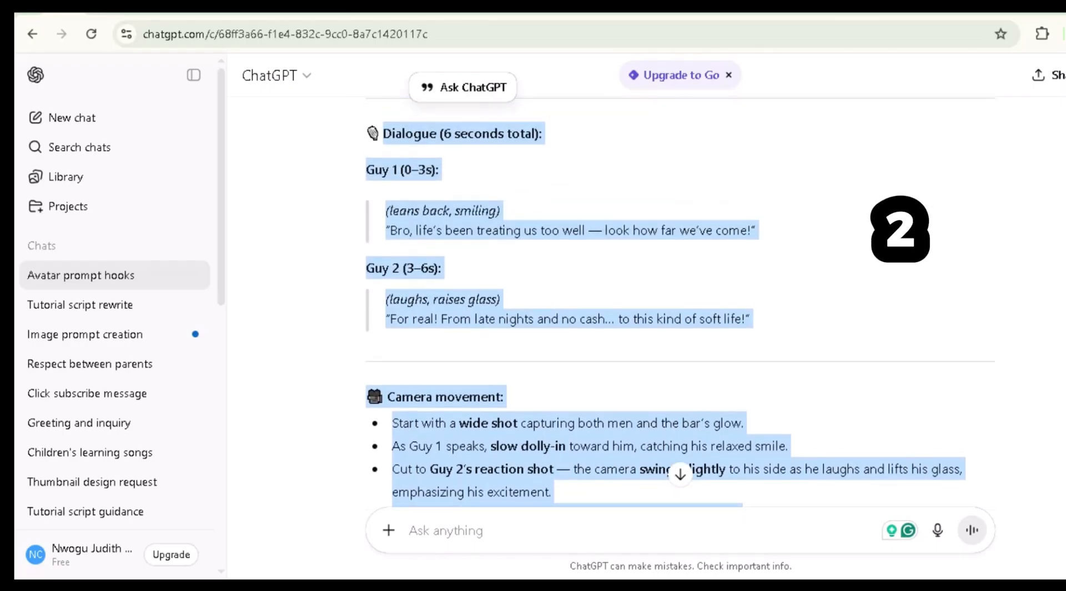
{"action": "right_click", "coordinate": [891, 301]}
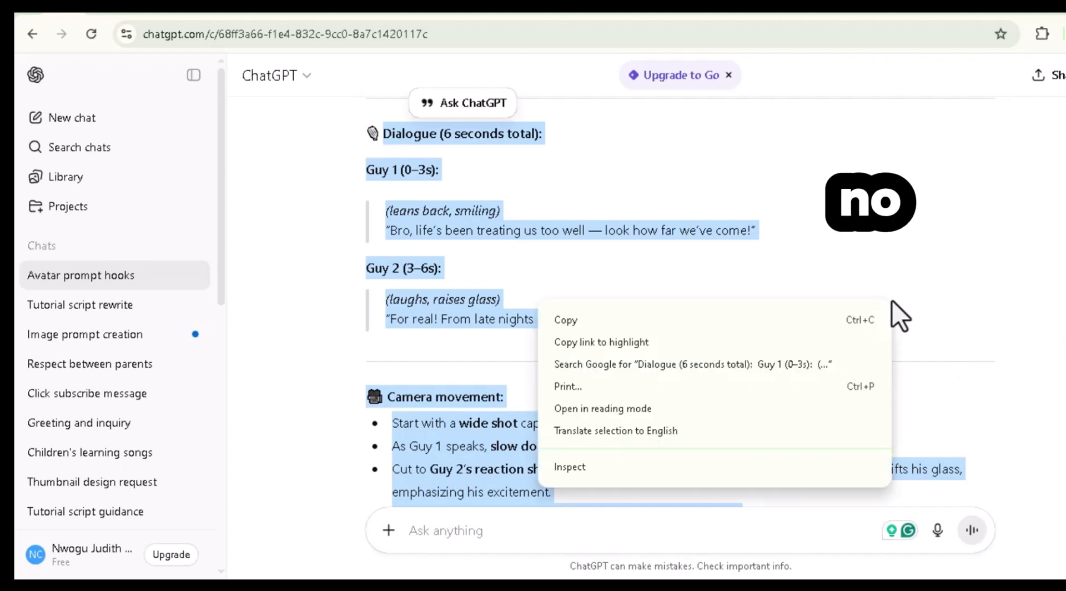
{"action": "left_click", "coordinate": [731, 324]}
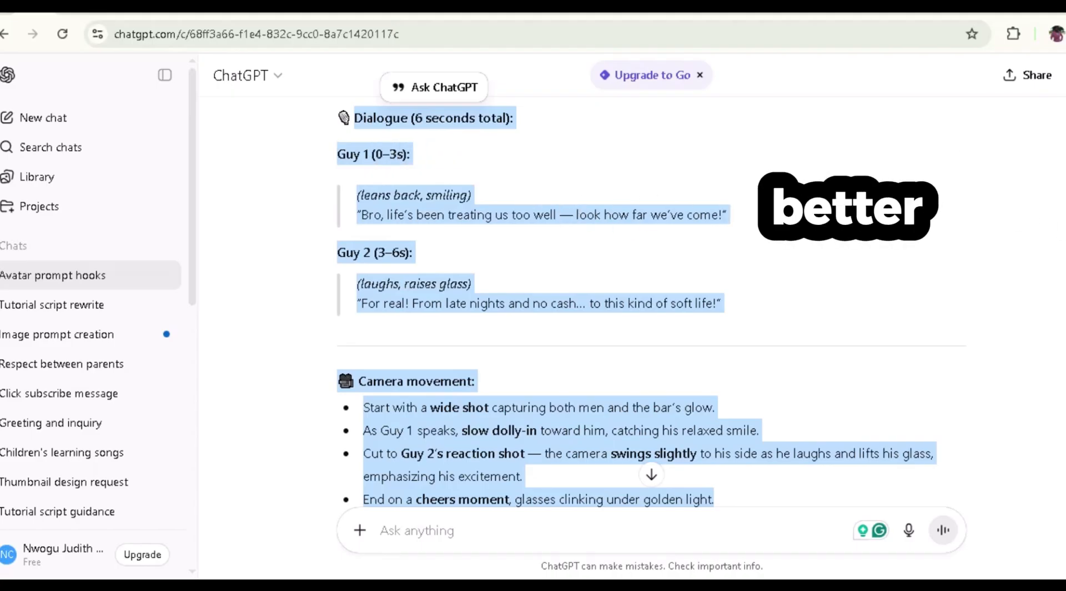
{"action": "scroll", "coordinate": [651, 301], "scroll_direction": "down", "scroll_amount": 3}
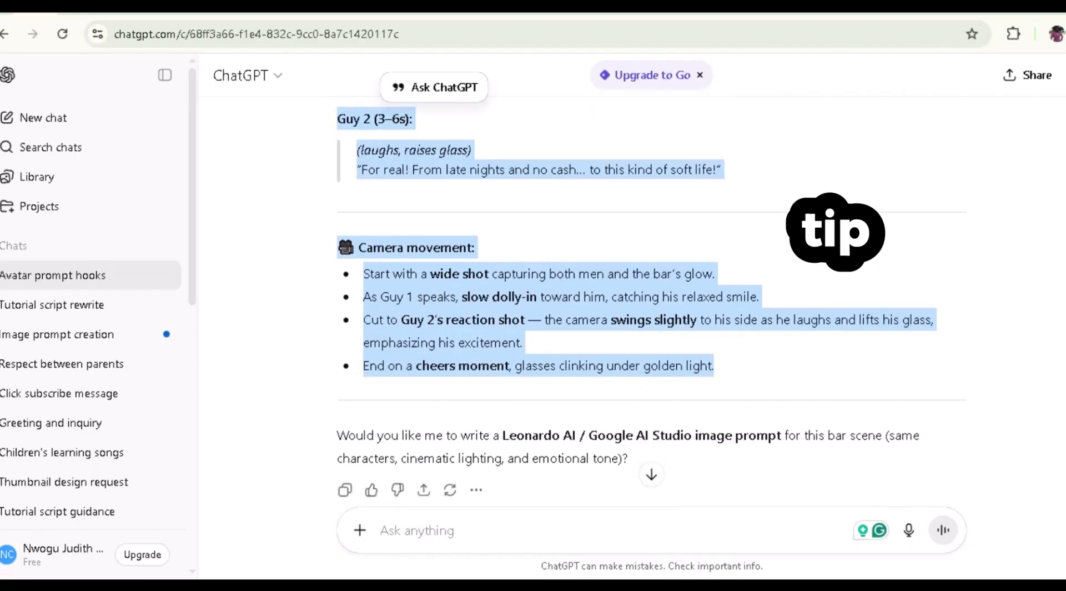
{"action": "scroll", "coordinate": [651, 303], "scroll_direction": "up", "scroll_amount": 2}
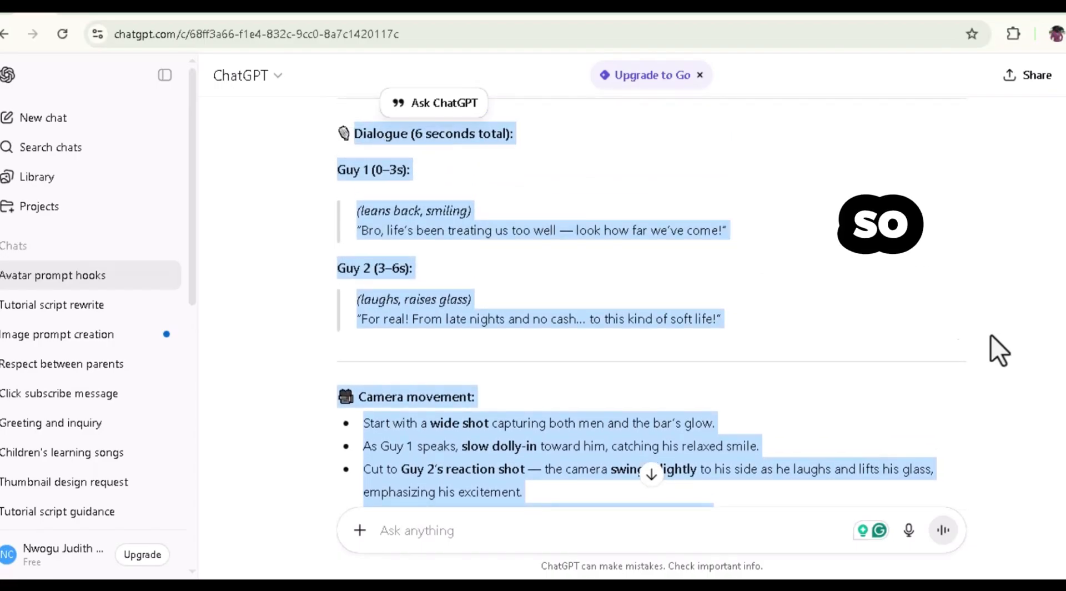
{"action": "right_click", "coordinate": [864, 303]}
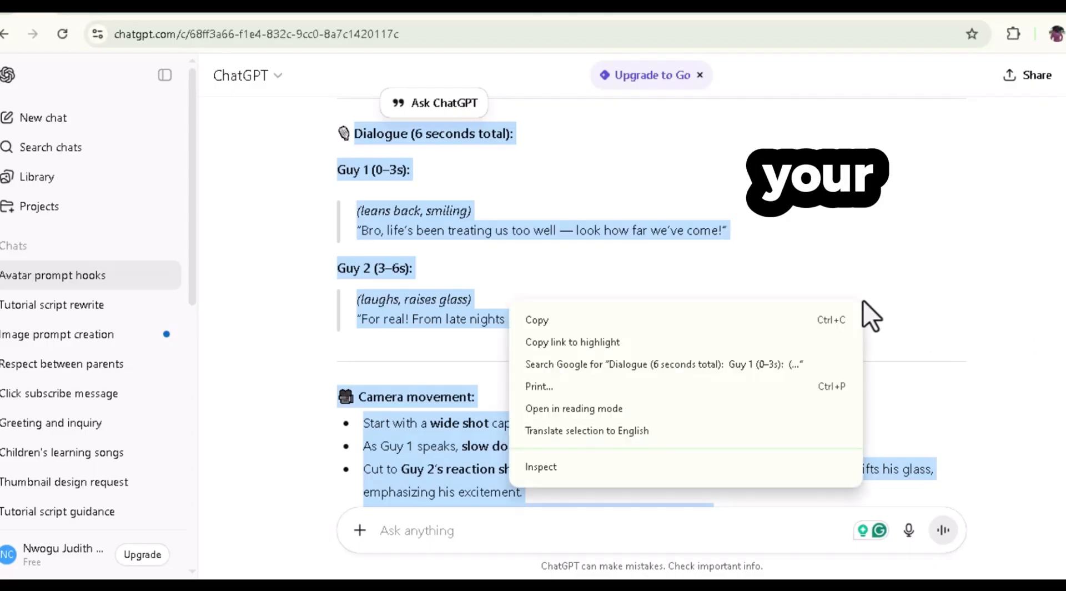
{"action": "left_click", "coordinate": [702, 325]}
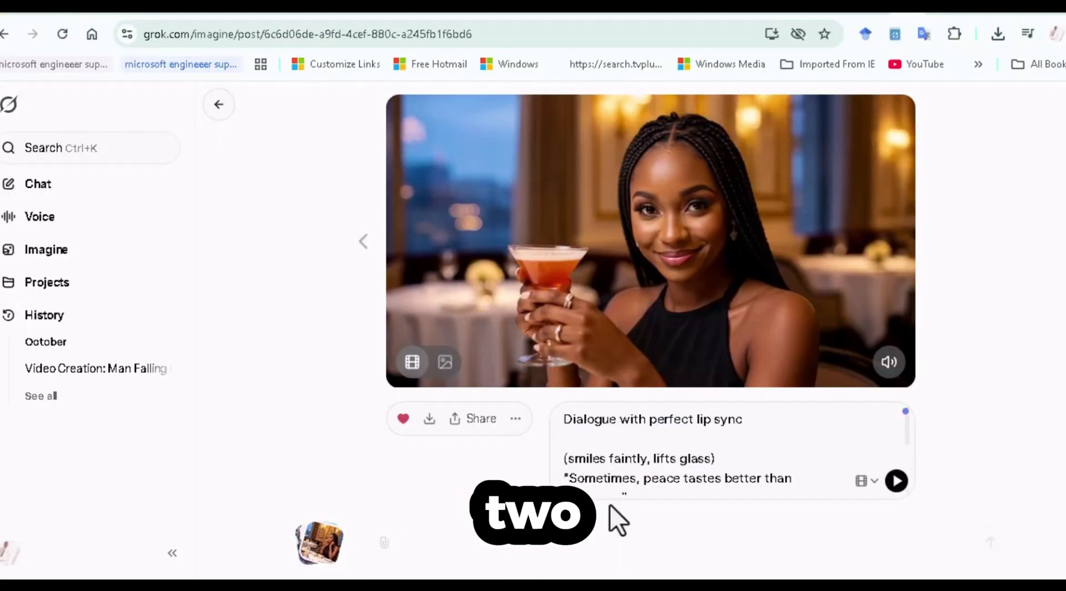
In Grok Imagine, upload the bar image of the two men, generate its lip-synced dialogue video and play it back.
{"action": "left_click", "coordinate": [321, 555]}
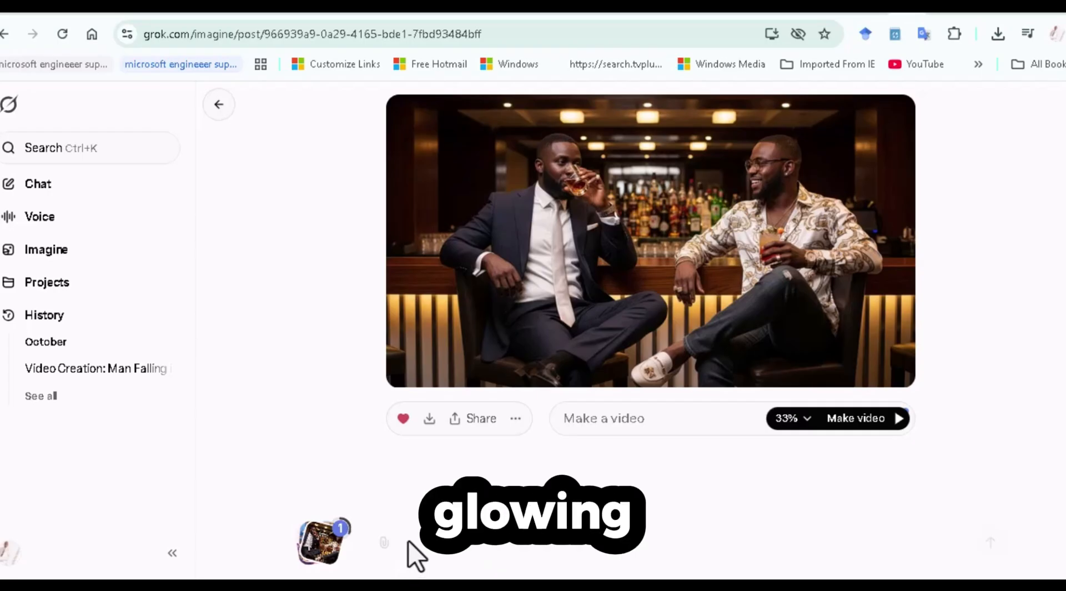
{"action": "right_click", "coordinate": [408, 540]}
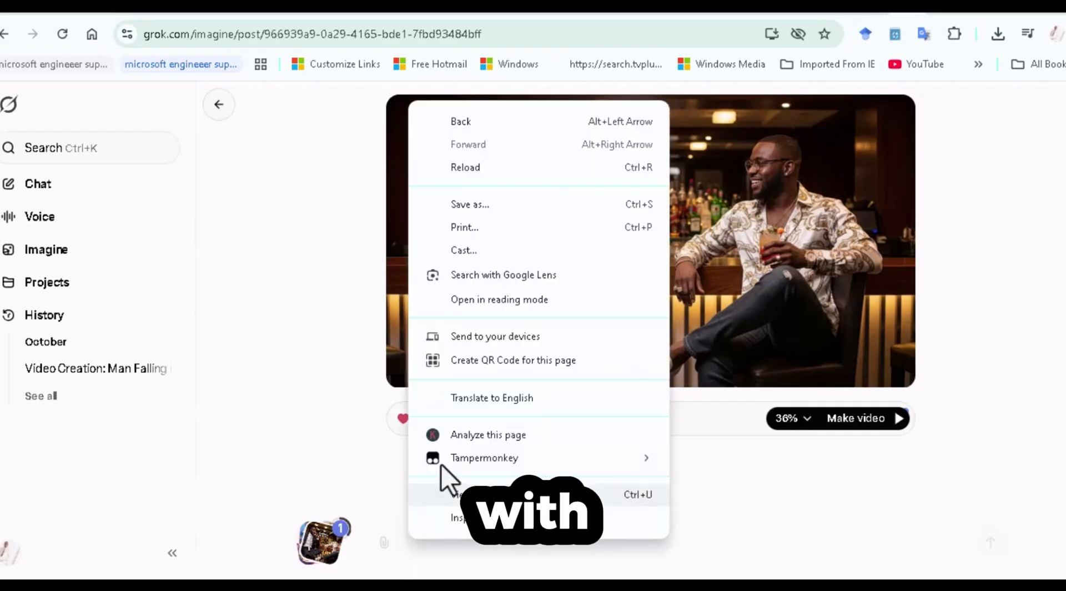
{"action": "left_click", "coordinate": [741, 533]}
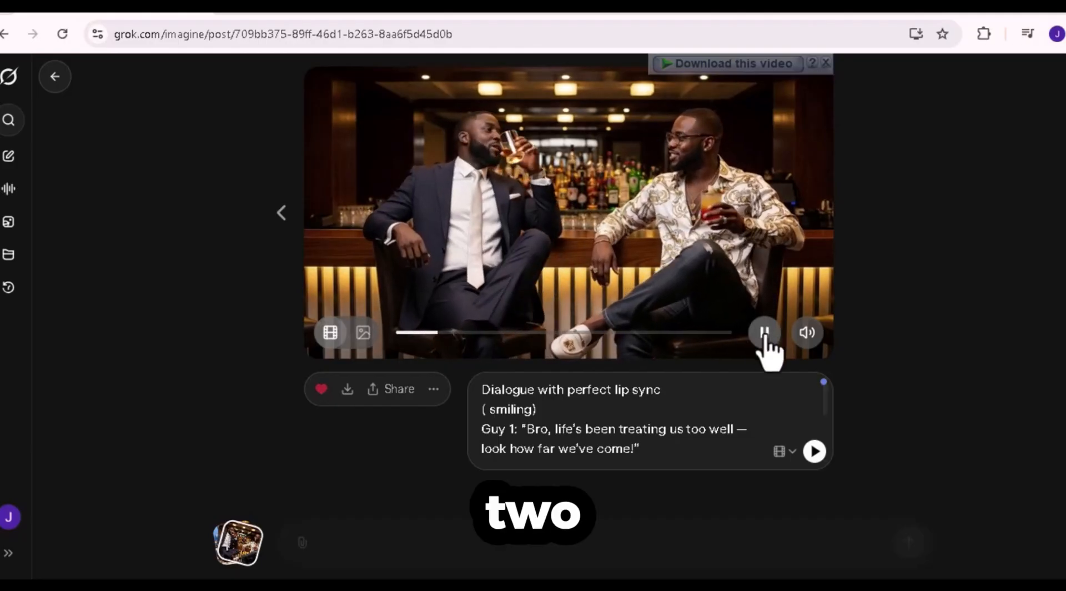
{"action": "left_click", "coordinate": [606, 332]}
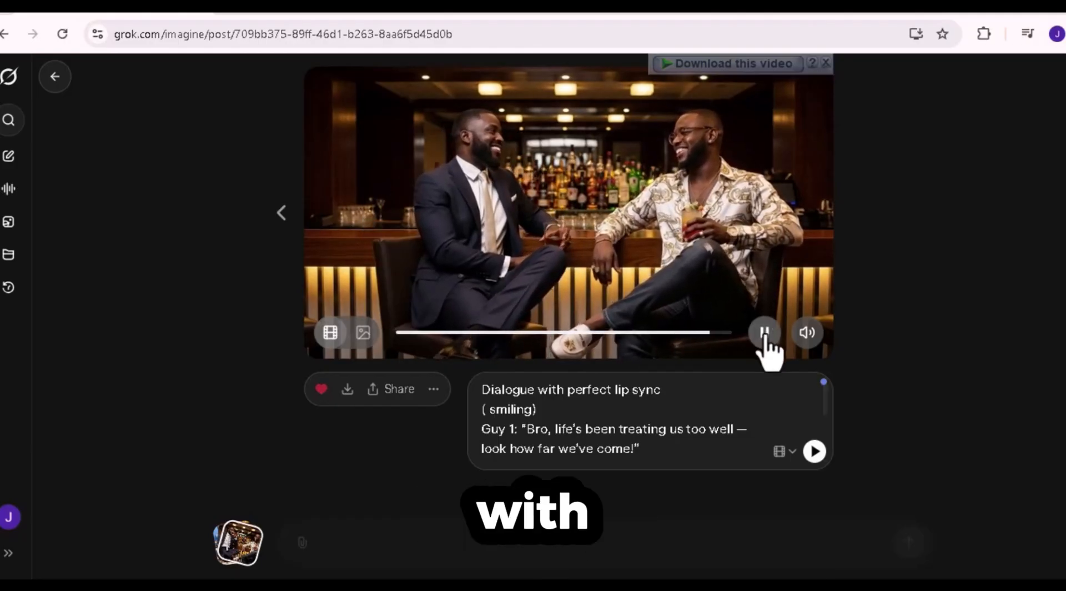